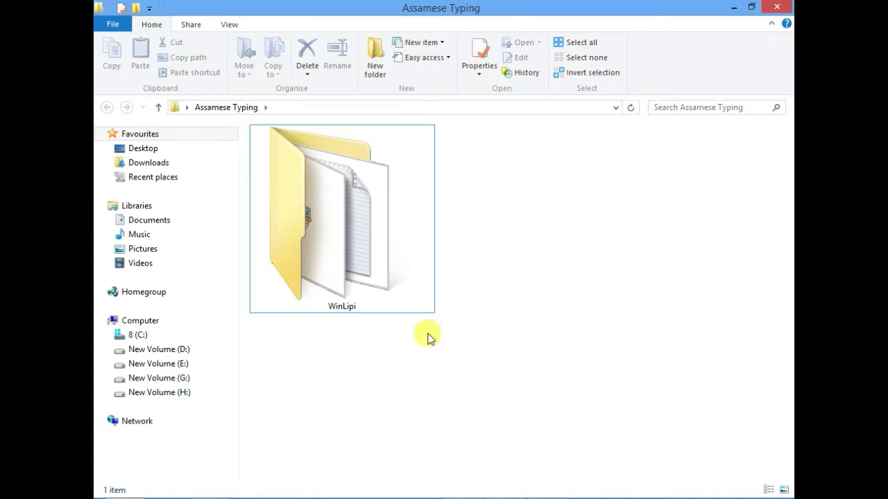
Open the WinLipi folder and bring up the WinLipi-1.0 installer's context menu.
left_click(406, 272)
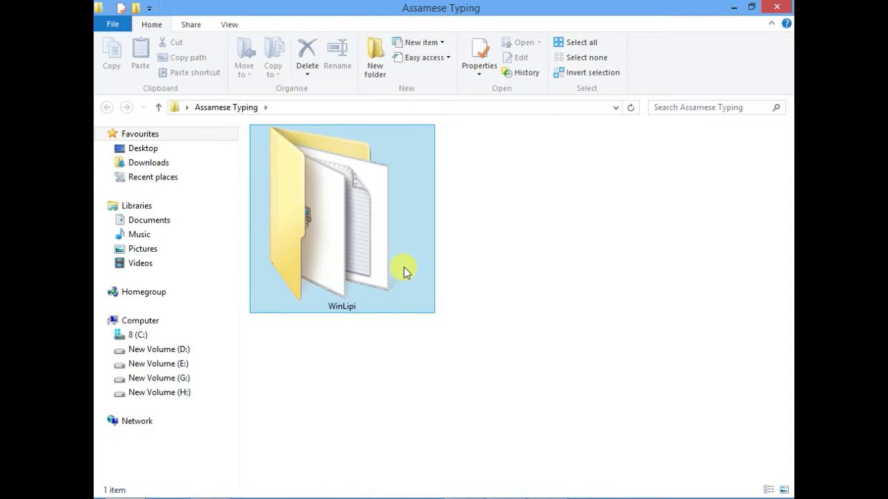
left_click(462, 236)
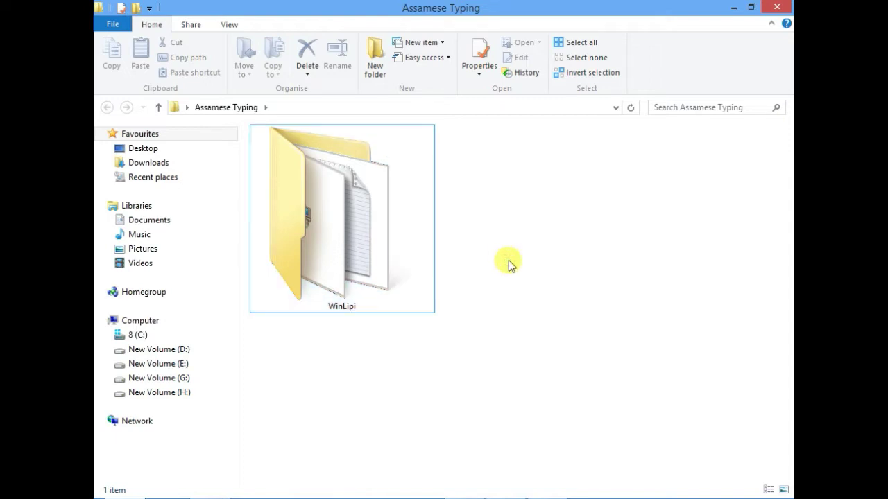
left_click(359, 251)
double_click(359, 251)
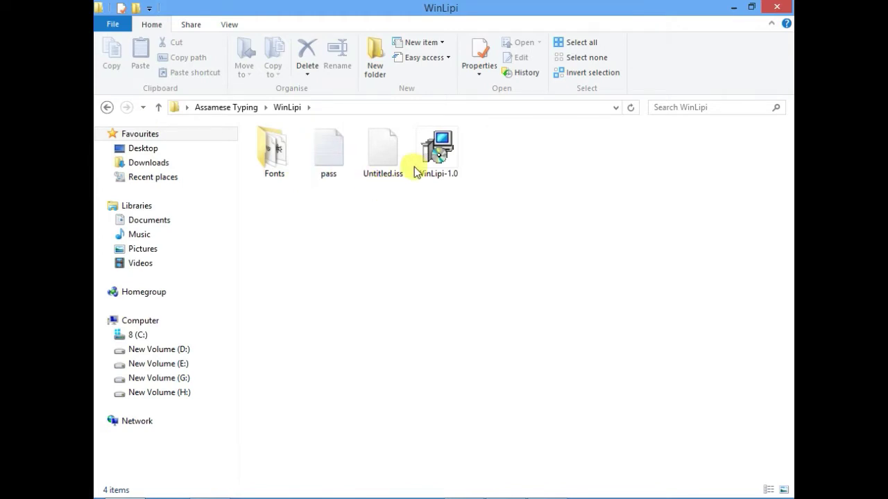
right_click(450, 161)
Run the WinLipi-1.0 installer, accept the license agreement, and reach the Password page.
left_click(466, 168)
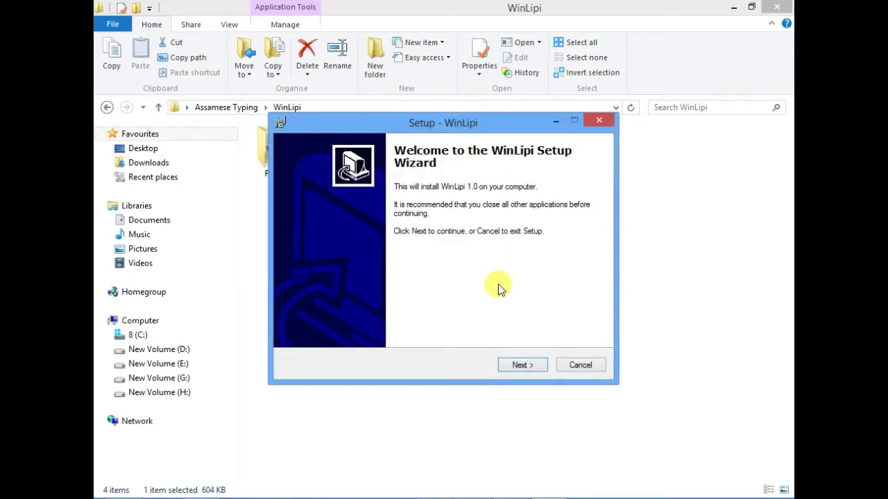
left_click(520, 365)
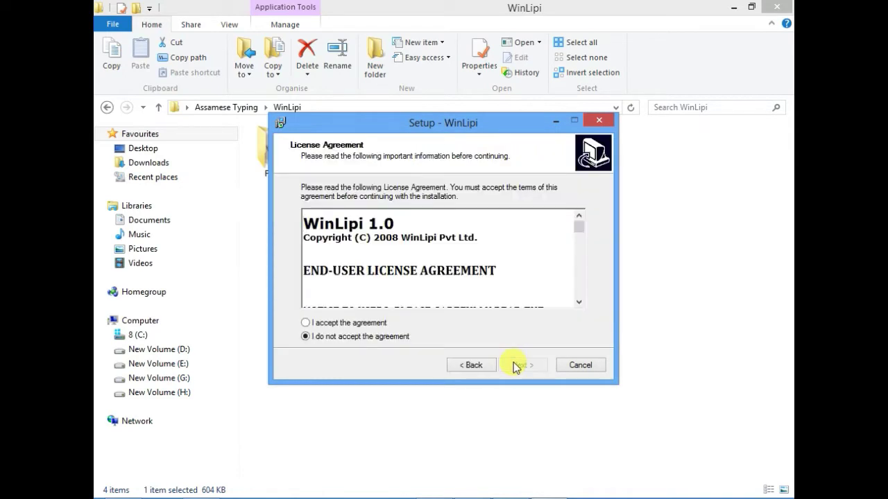
left_click(361, 322)
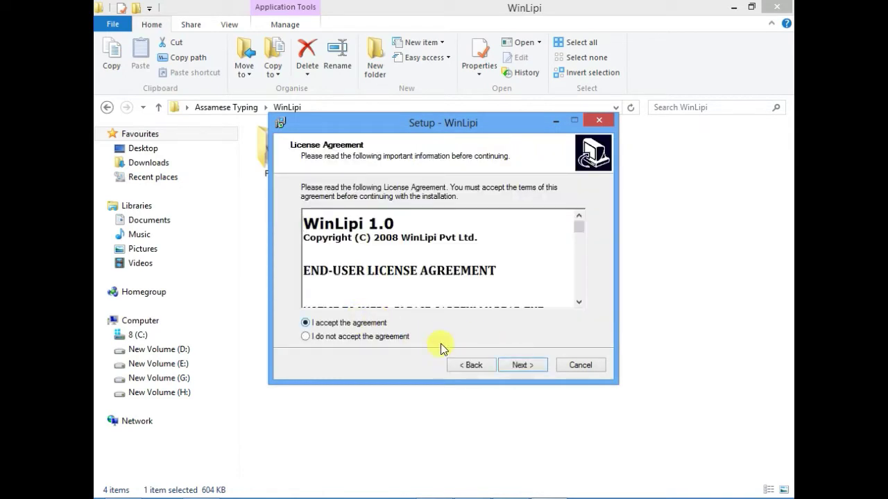
left_click(511, 363)
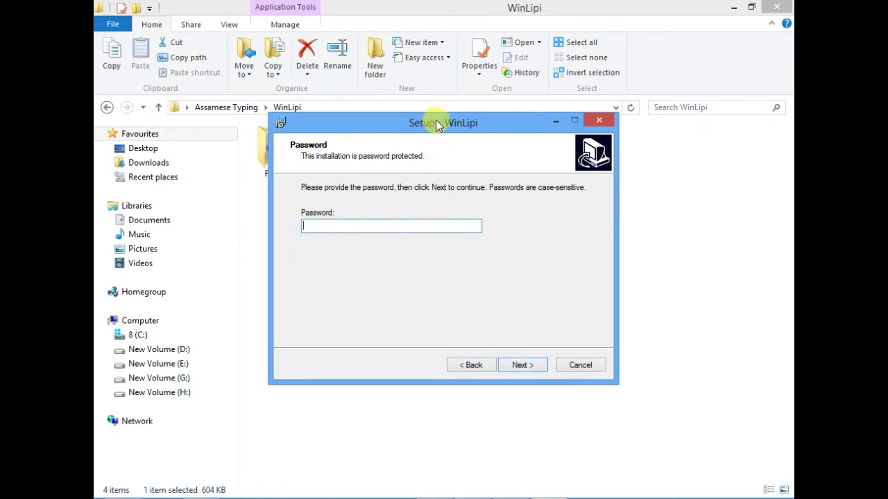
Copy the installation password from the pass file in Notepad, then close it.
left_click_drag(435, 125, 470, 212)
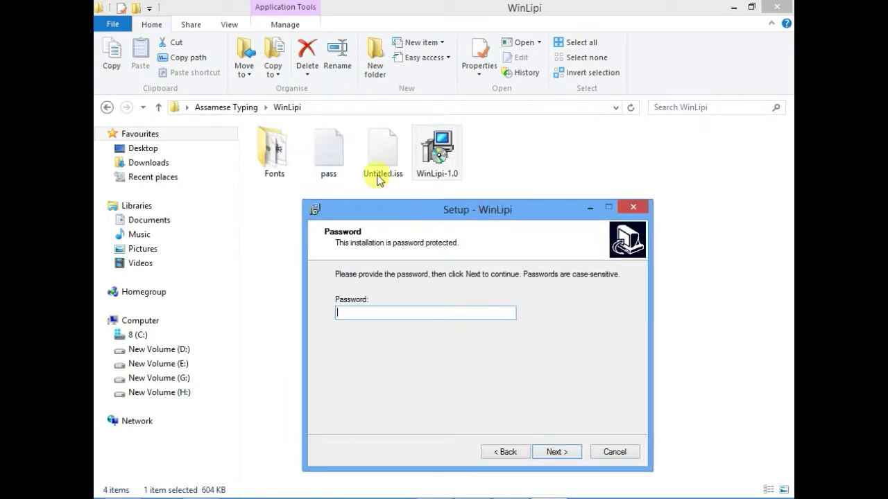
double_click(326, 172)
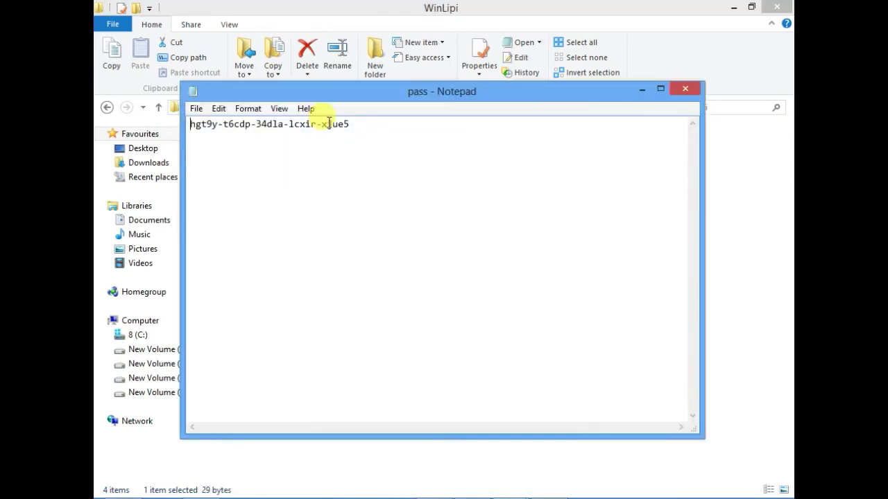
key("ctrl+a")
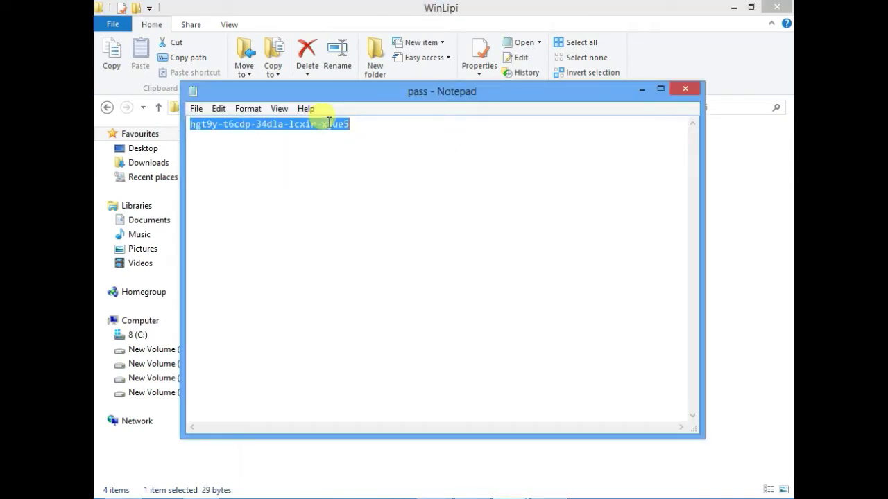
left_click_drag(328, 123, 412, 123)
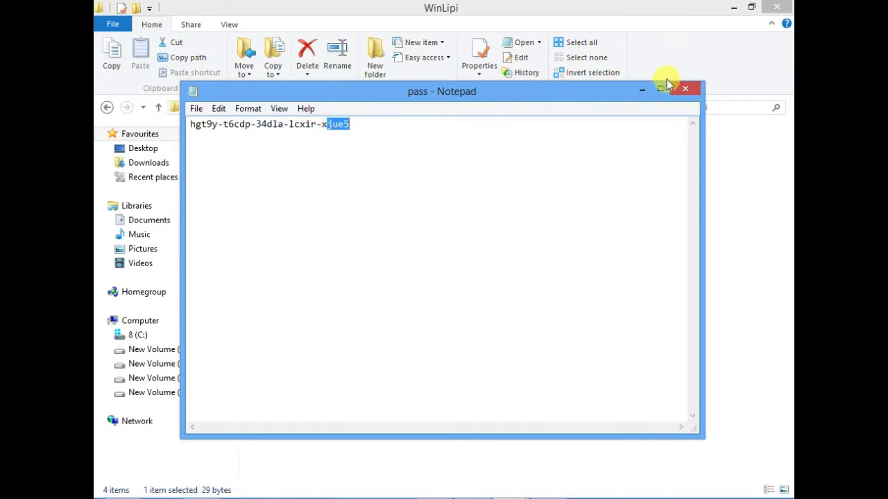
left_click(684, 91)
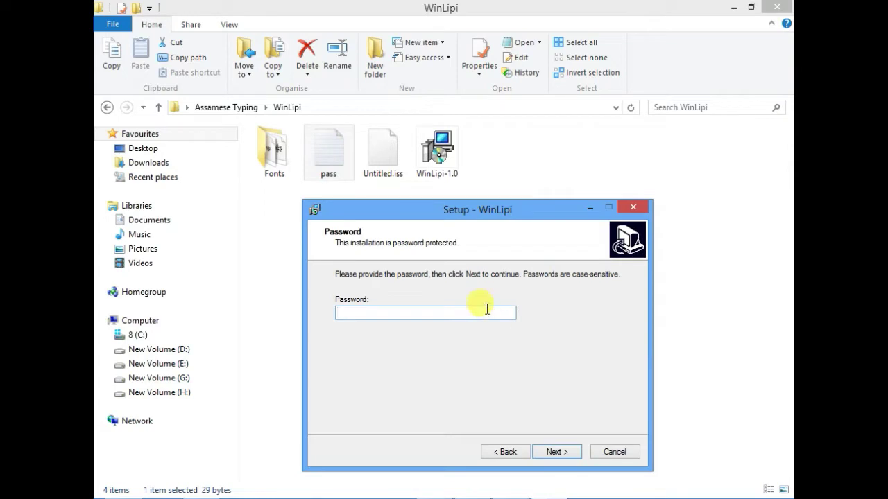
Paste the password, keeping the default install location and Start Menu folder.
right_click(487, 310)
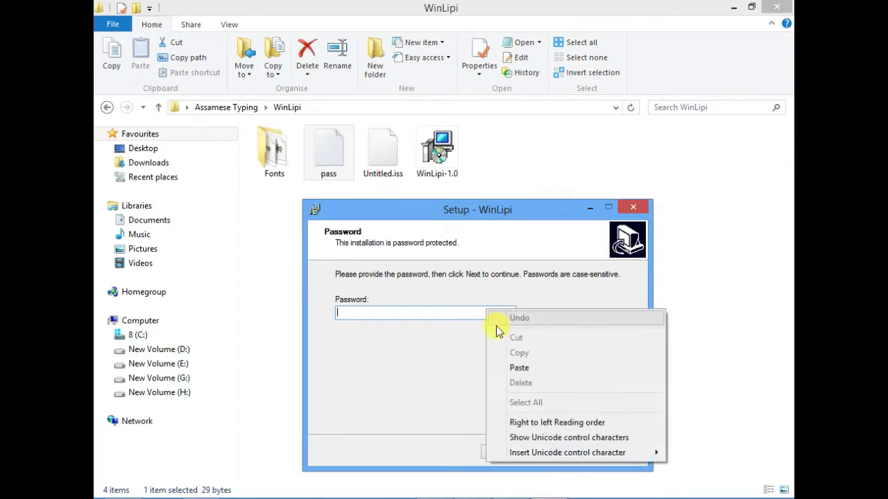
left_click(511, 367)
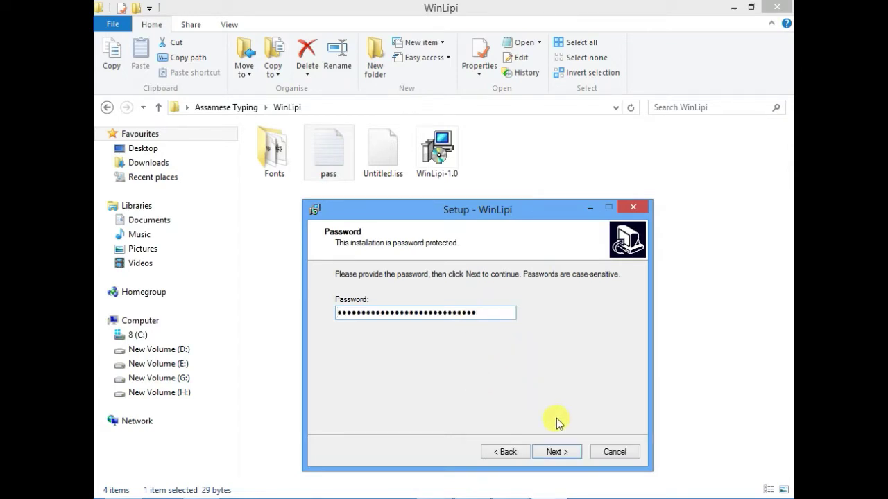
left_click(557, 452)
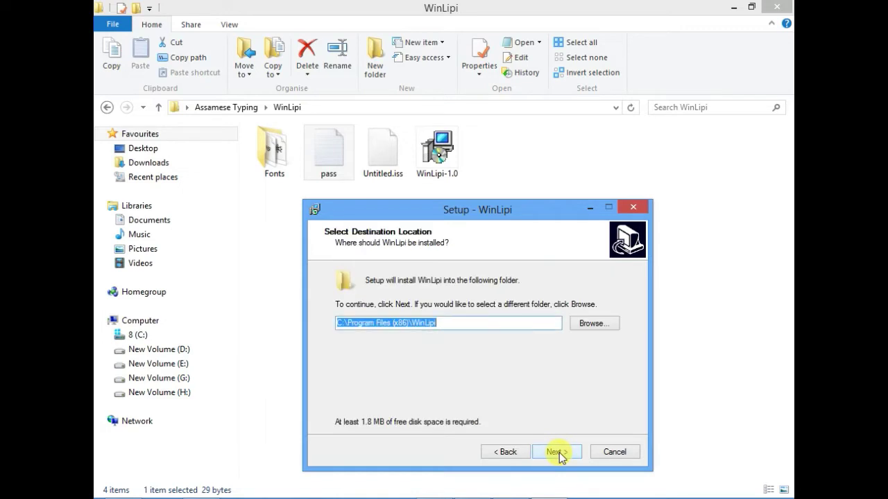
left_click(557, 452)
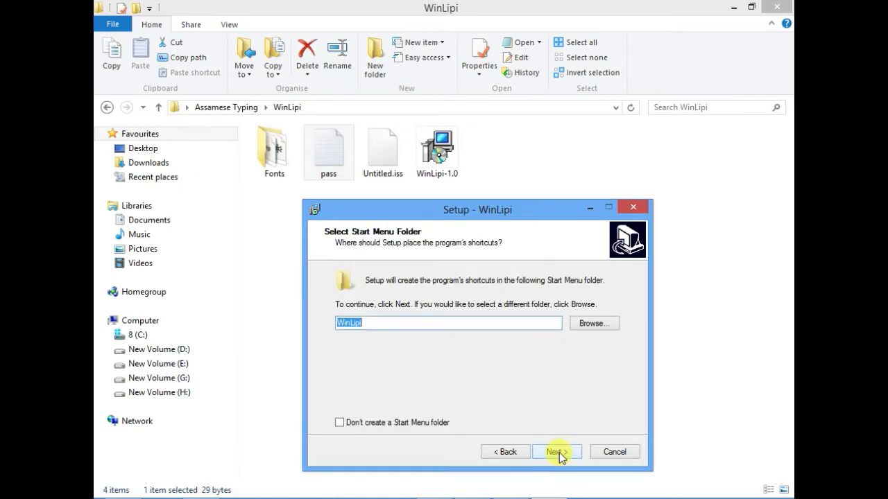
left_click(561, 457)
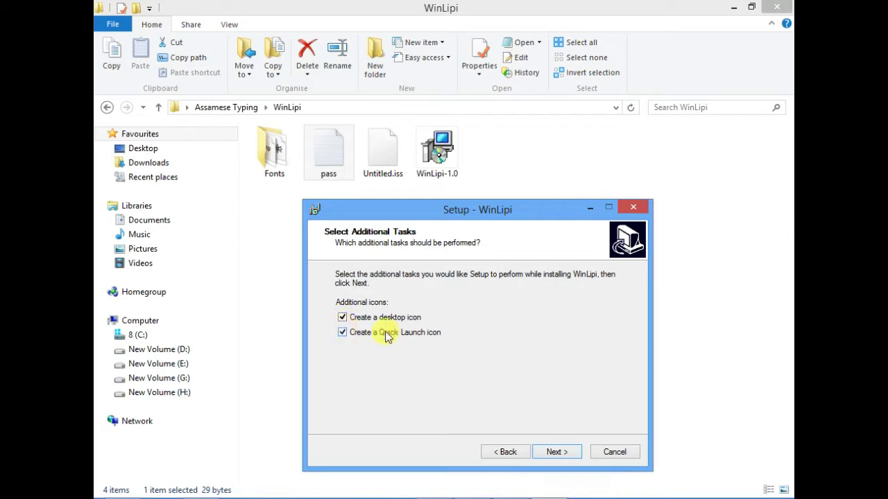
Install WinLipi with desktop and Quick Launch icons, skipping ReadMe and launch, then finish.
left_click(558, 453)
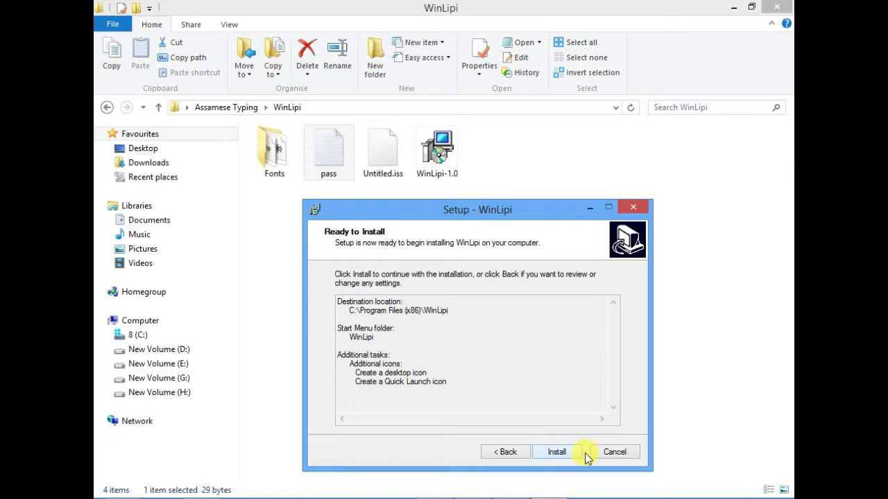
left_click(570, 456)
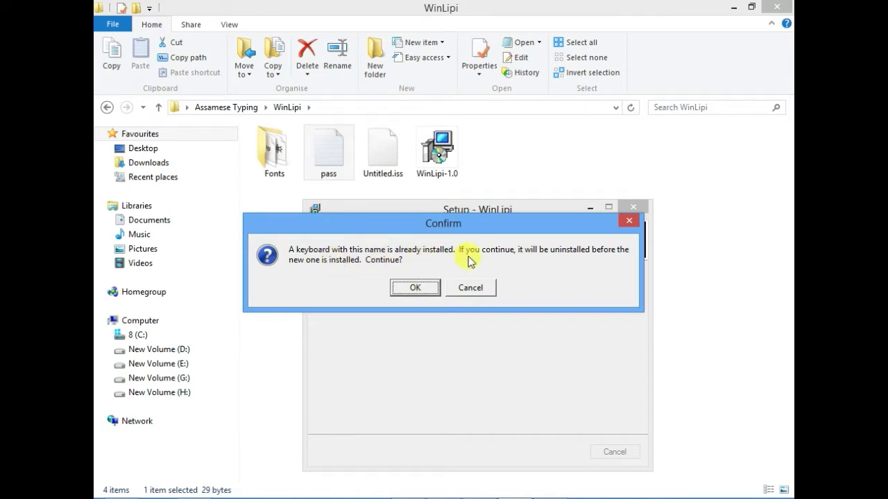
left_click(471, 287)
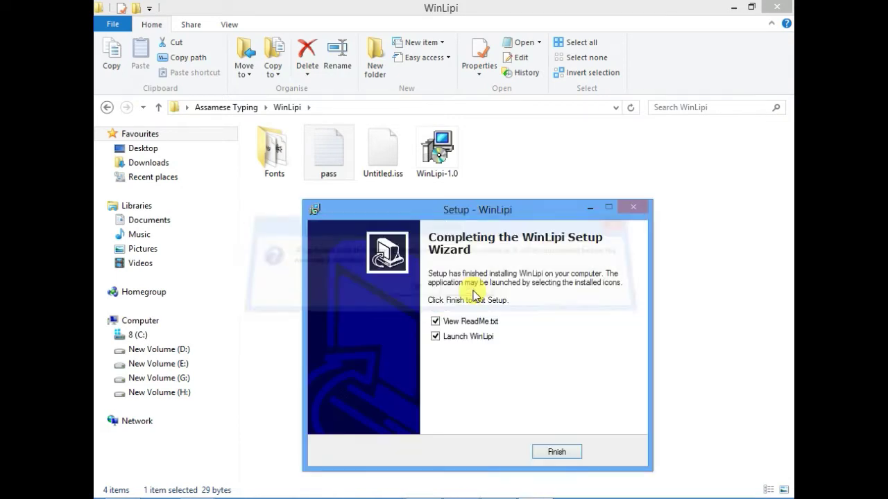
left_click(452, 322)
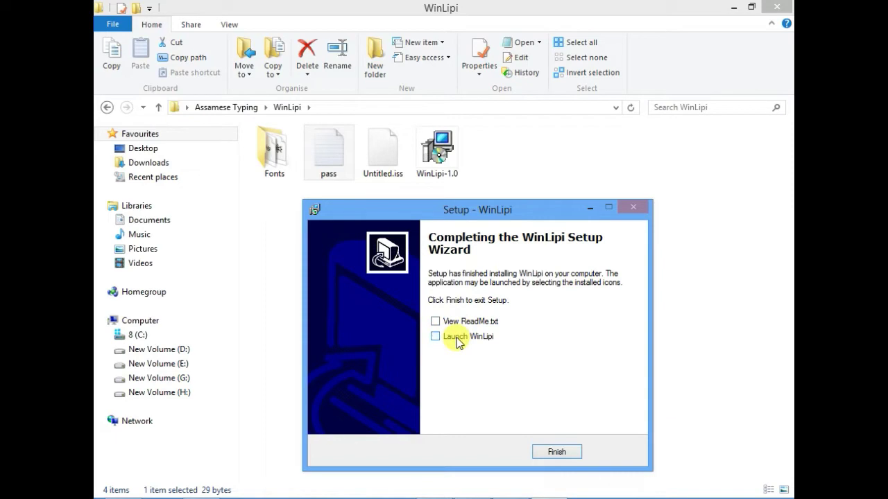
left_click(556, 450)
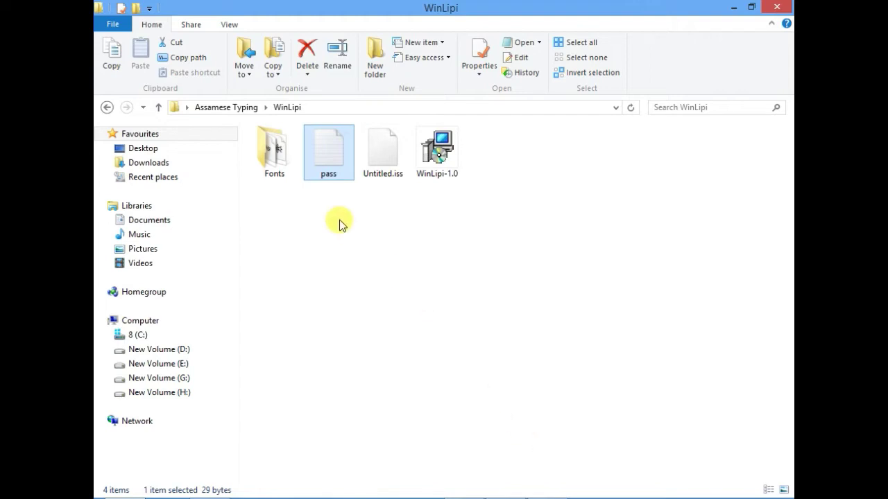
Open the WinLipi Fonts folder, select all 170 font files, and copy them.
double_click(273, 156)
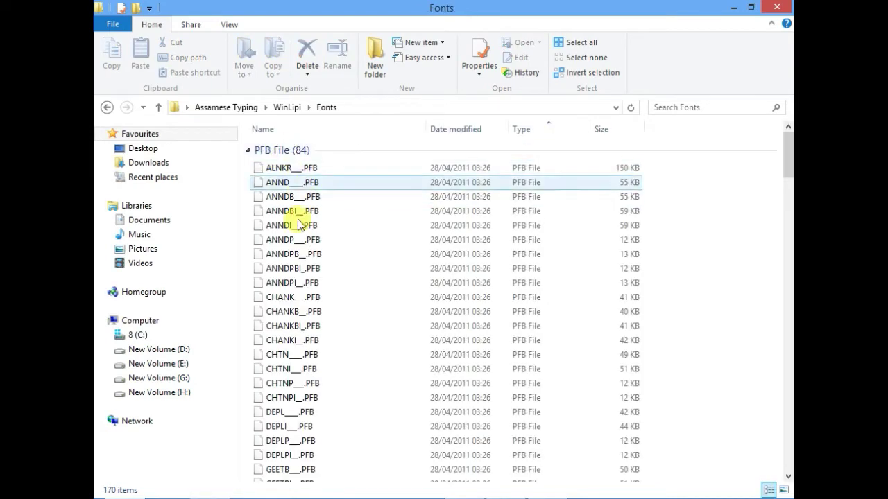
left_click(305, 175)
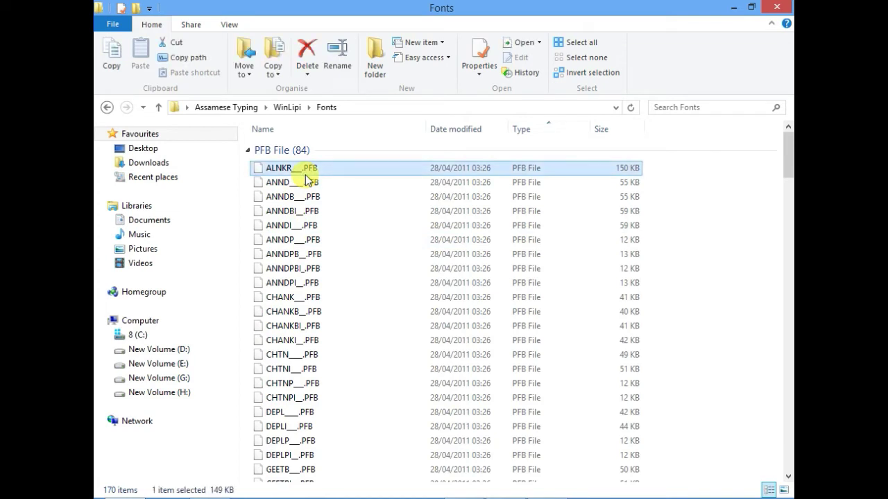
key("ctrl+a")
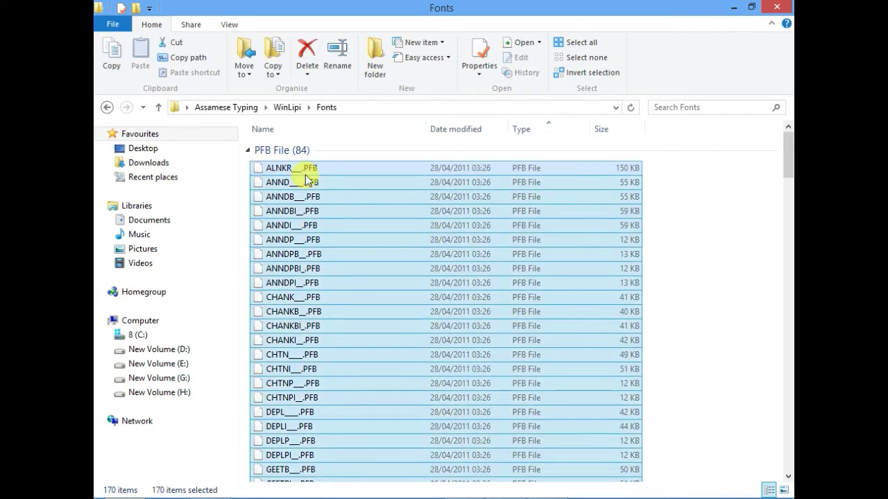
right_click(305, 213)
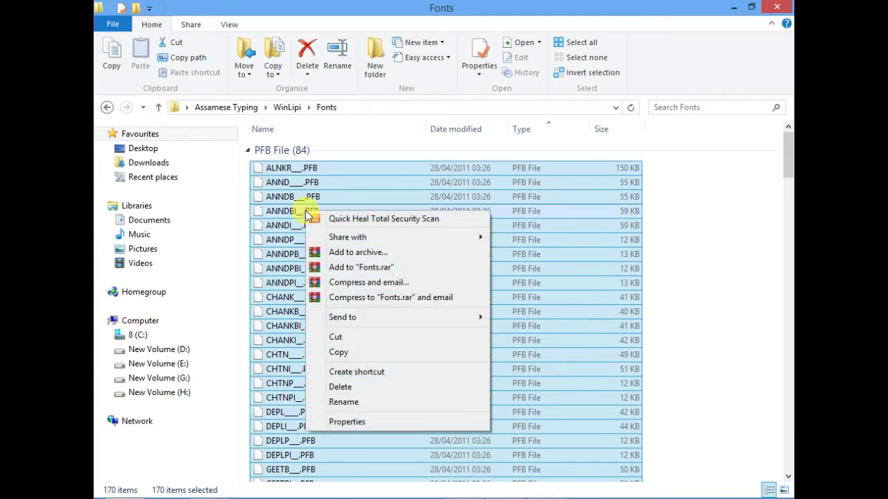
left_click(342, 353)
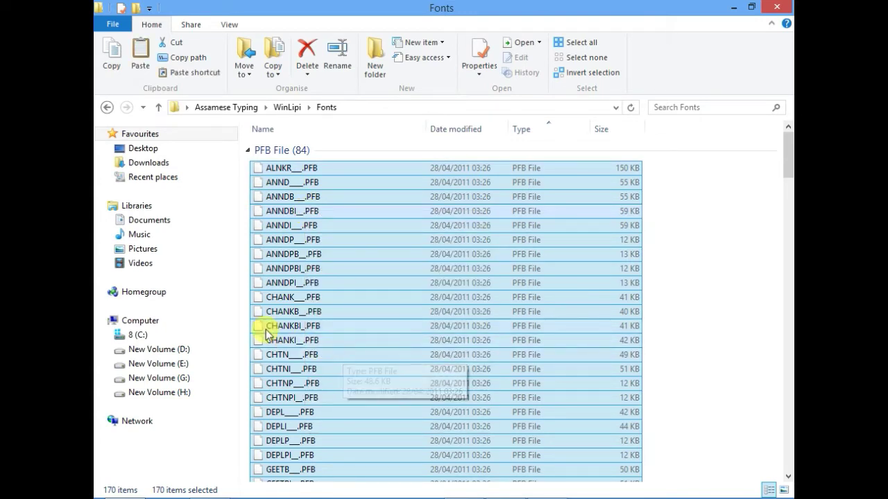
Go from Computer through C: and Windows into the Windows Fonts folder.
left_click(139, 322)
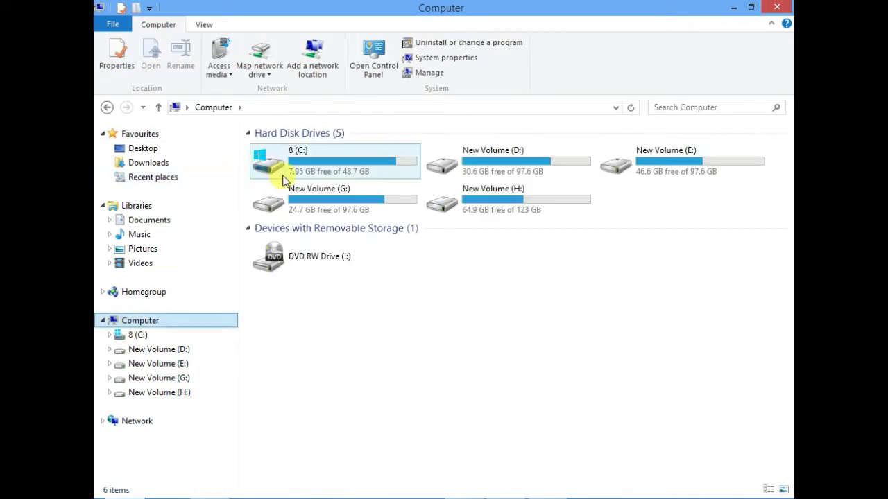
double_click(282, 178)
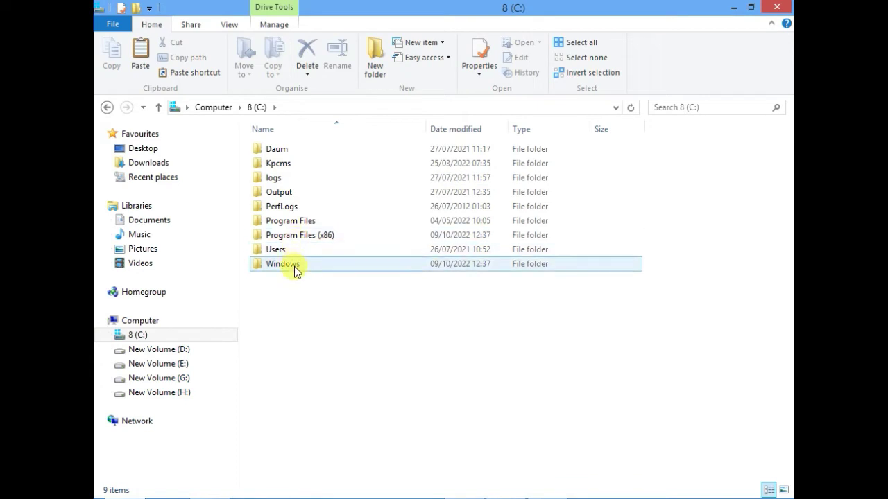
double_click(294, 267)
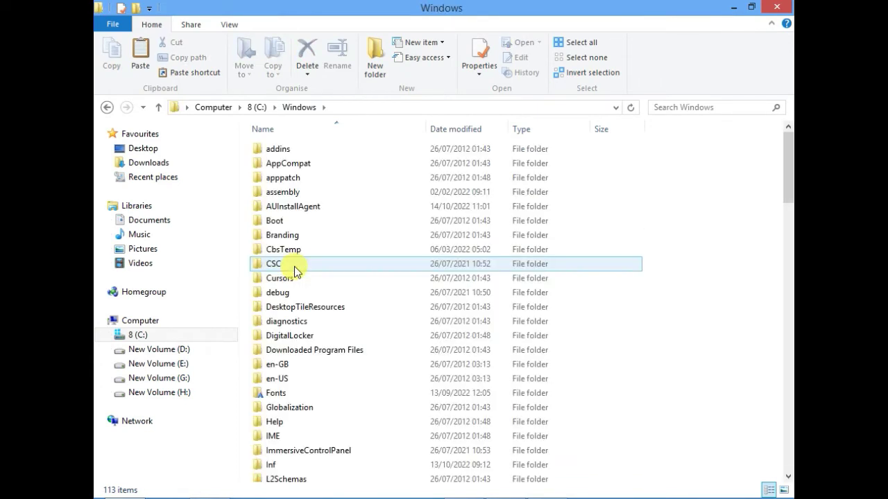
double_click(276, 392)
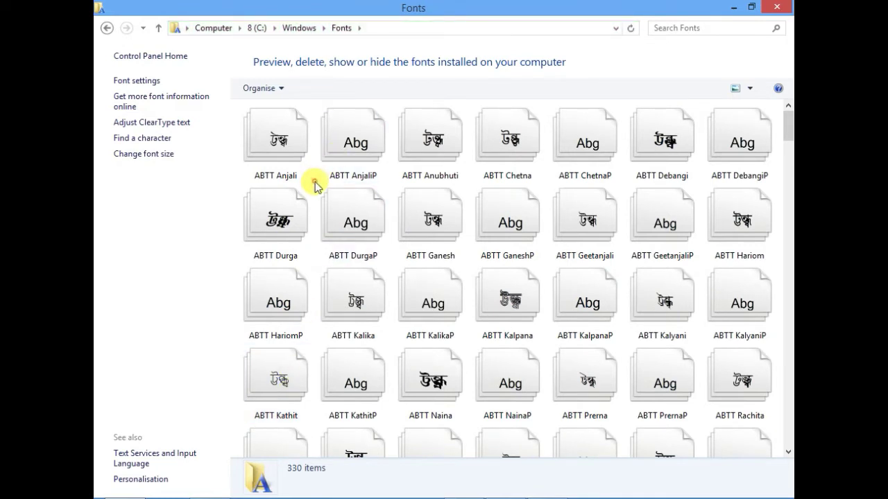
Paste the WinLipi fonts into Windows Fonts, skipping invalid files and replacing all duplicates.
right_click(315, 183)
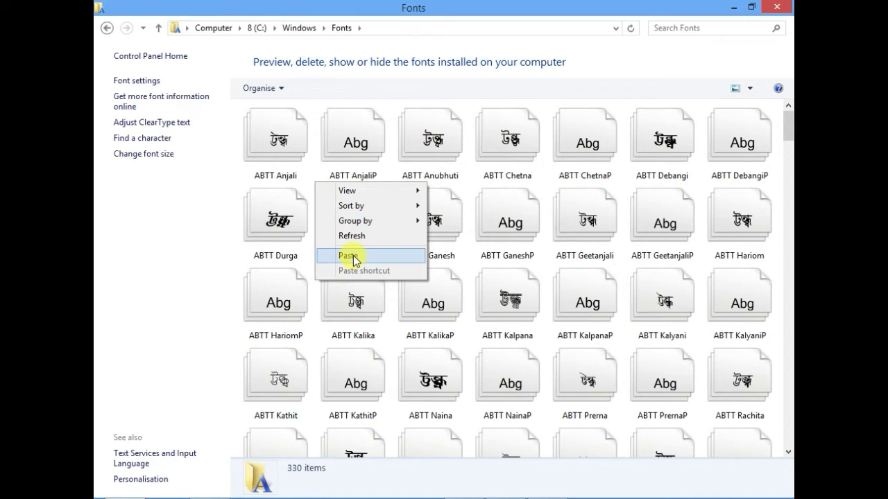
left_click(348, 257)
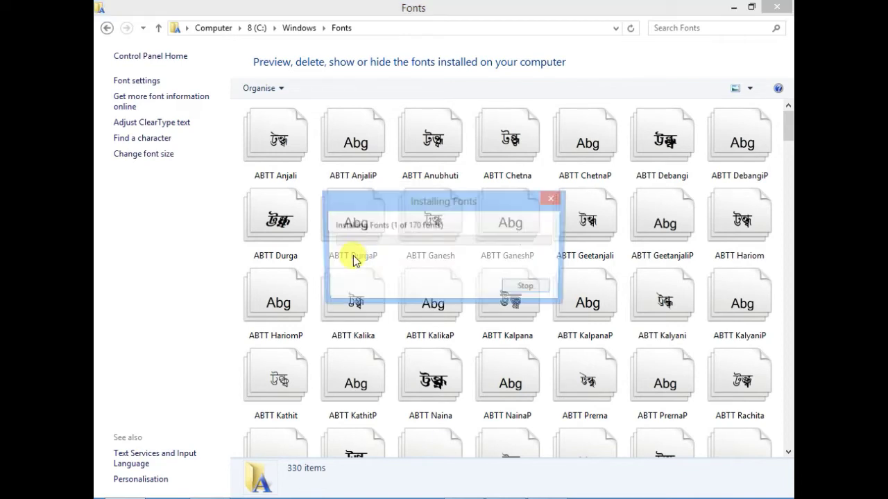
left_click(355, 278)
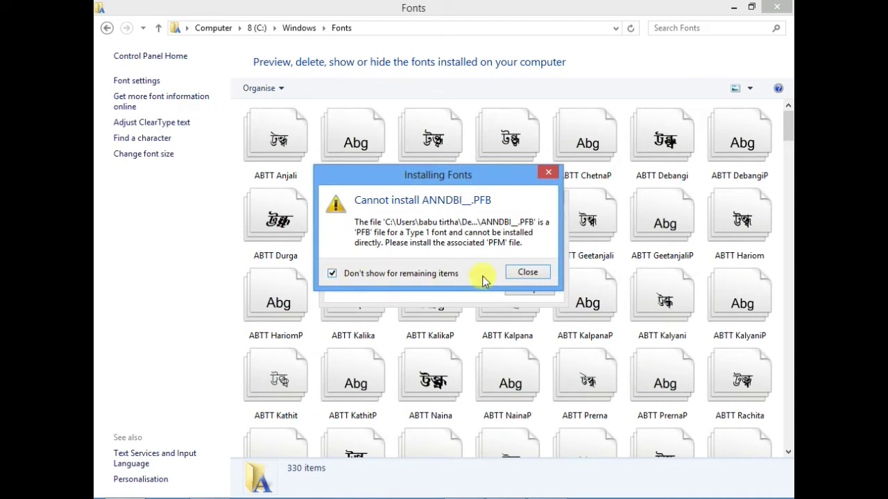
left_click(522, 272)
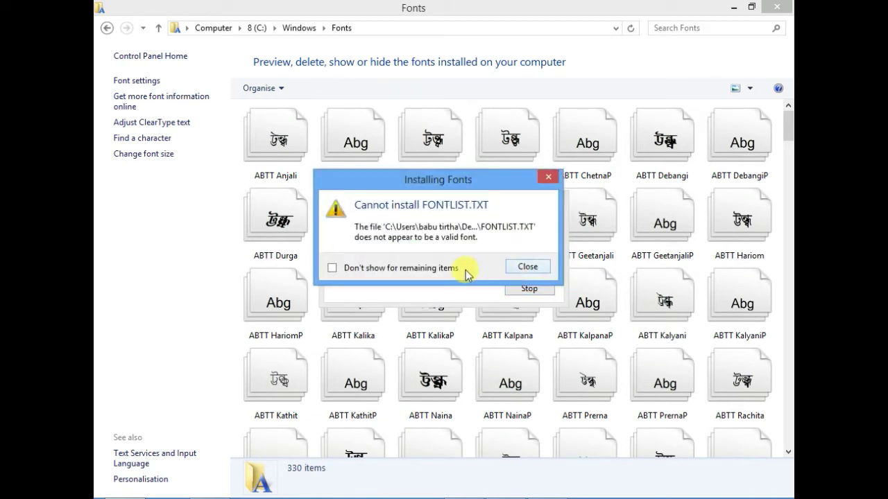
left_click(450, 269)
left_click(525, 267)
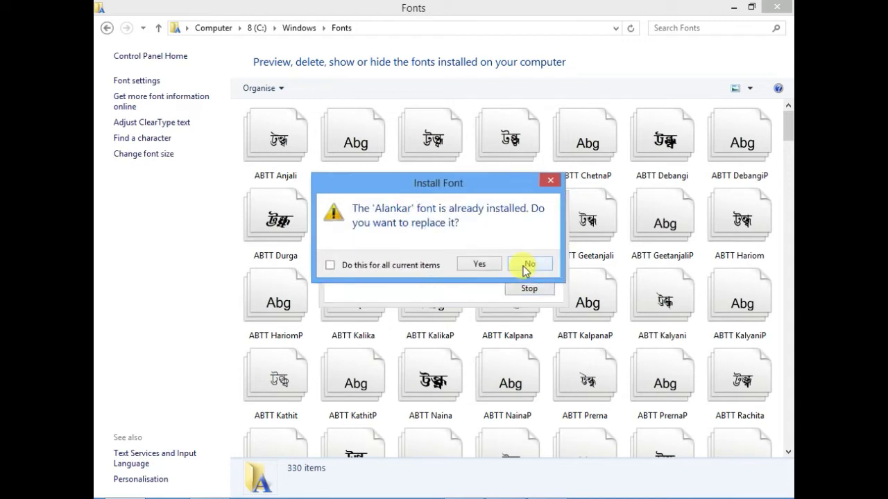
left_click(385, 267)
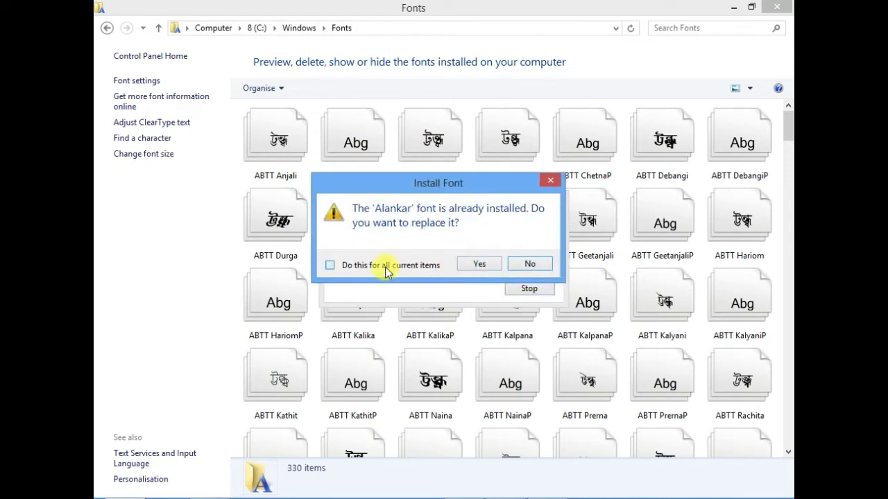
left_click(478, 265)
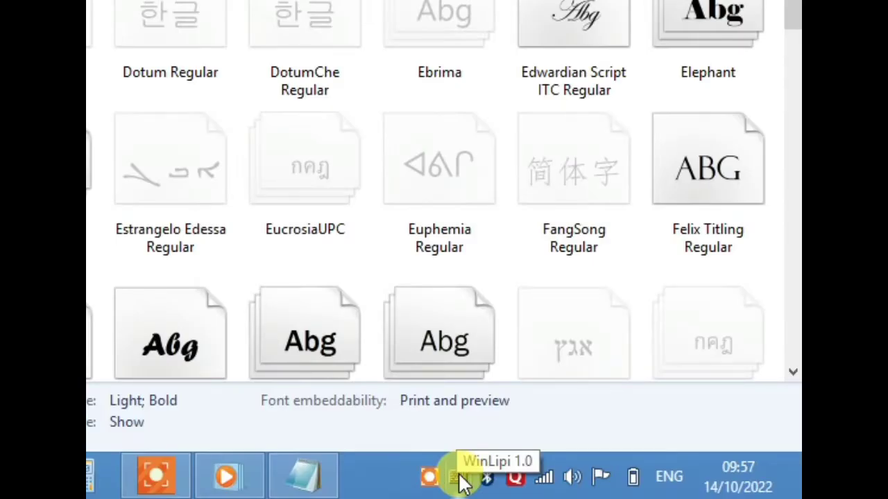
Show WinLipi's keyboard list with ASM-Typewriter (F1) and No WinLipi Keyboard (F2).
left_click(463, 484)
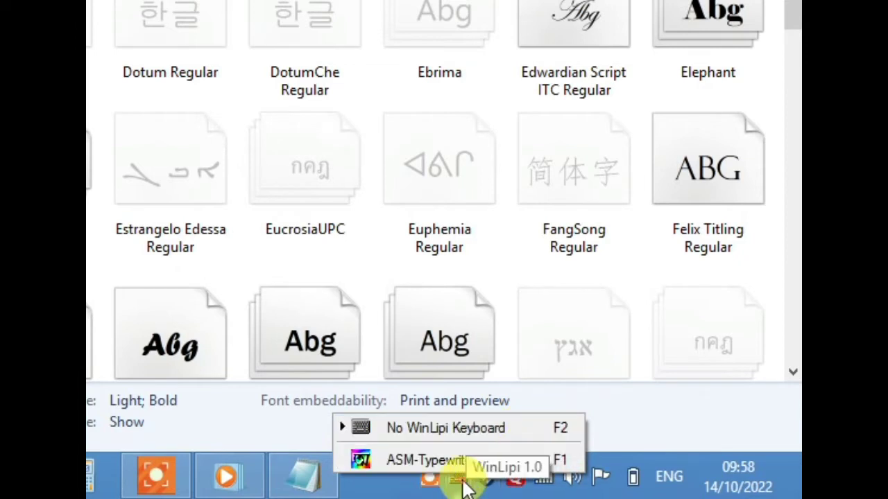
In WinLipi Controlbox, keep F1 for ASM-Typewriter and F2 as the off hotkey, then OK.
right_click(463, 482)
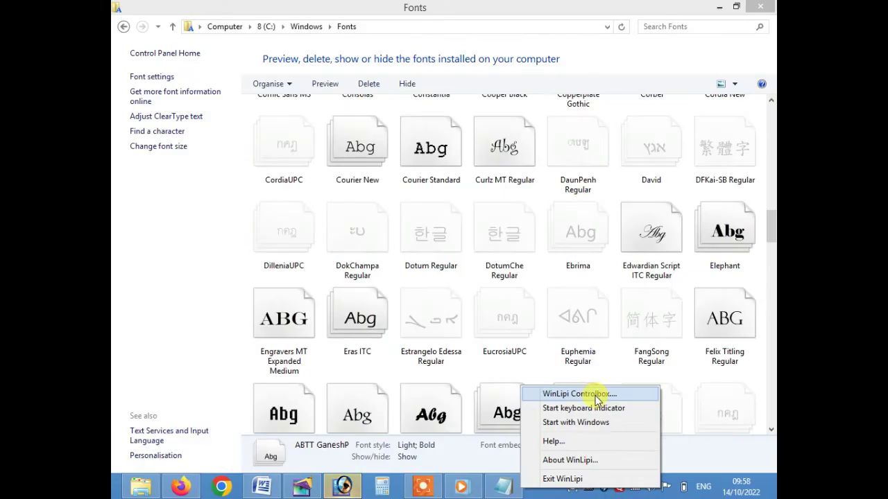
left_click(594, 395)
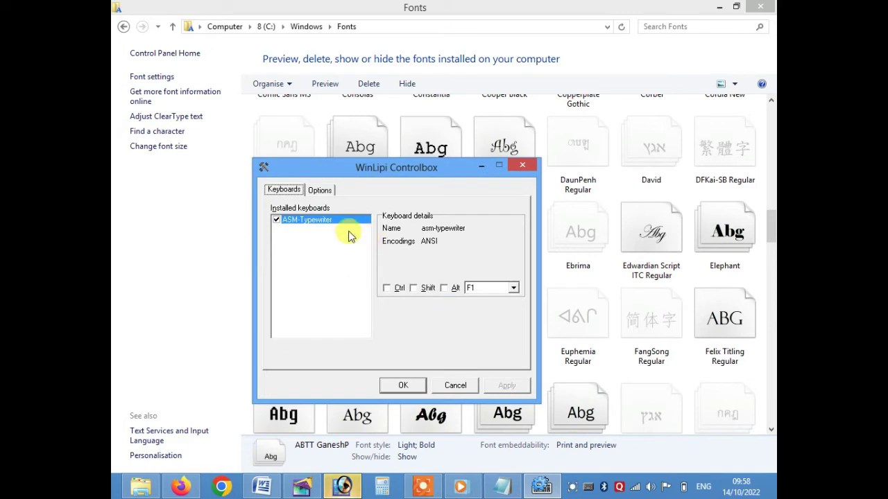
left_click(479, 290)
left_click(479, 290)
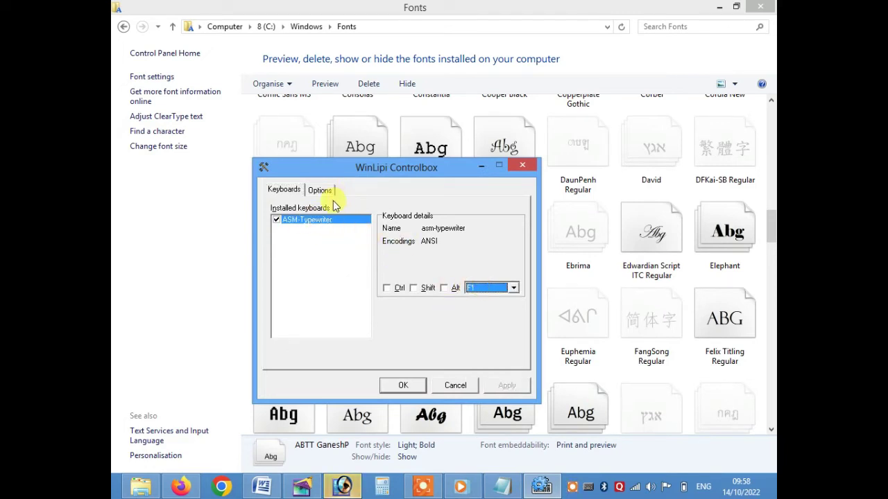
left_click(324, 192)
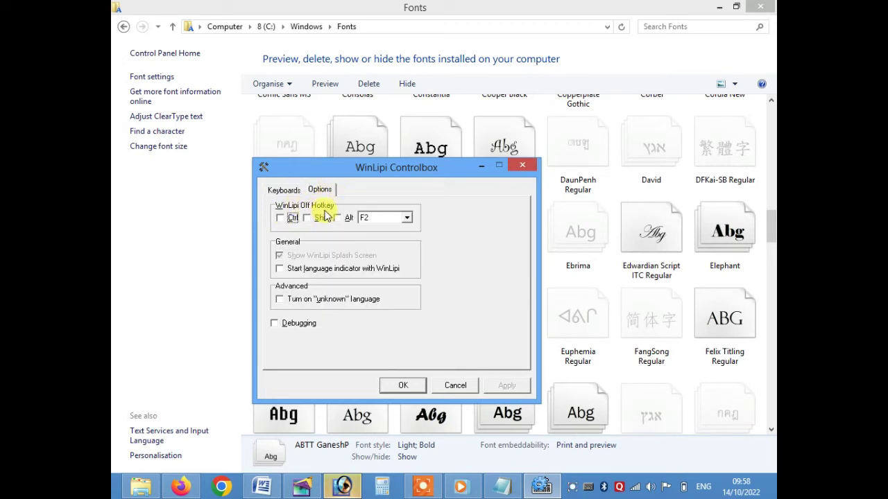
left_click(370, 219)
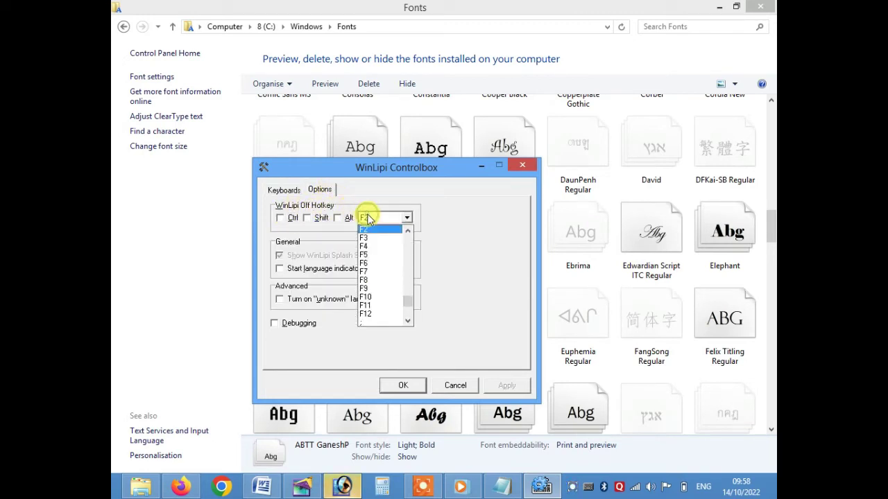
left_click(372, 226)
left_click(411, 385)
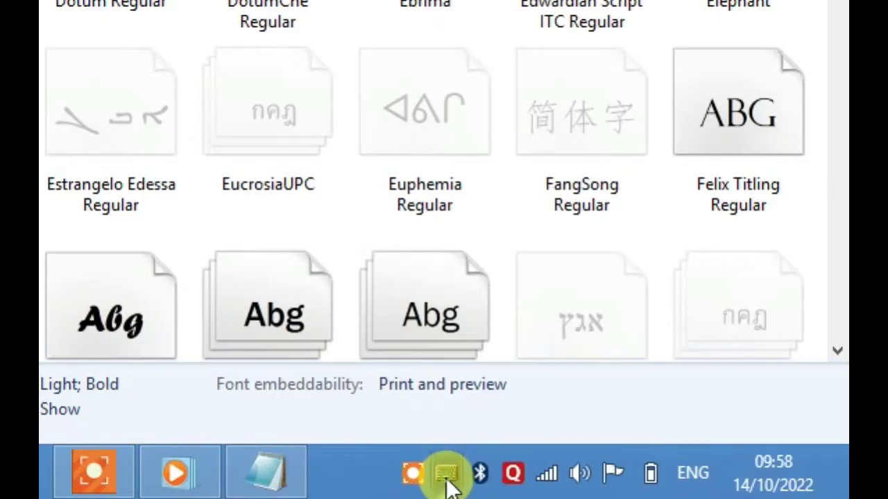
left_click(589, 492)
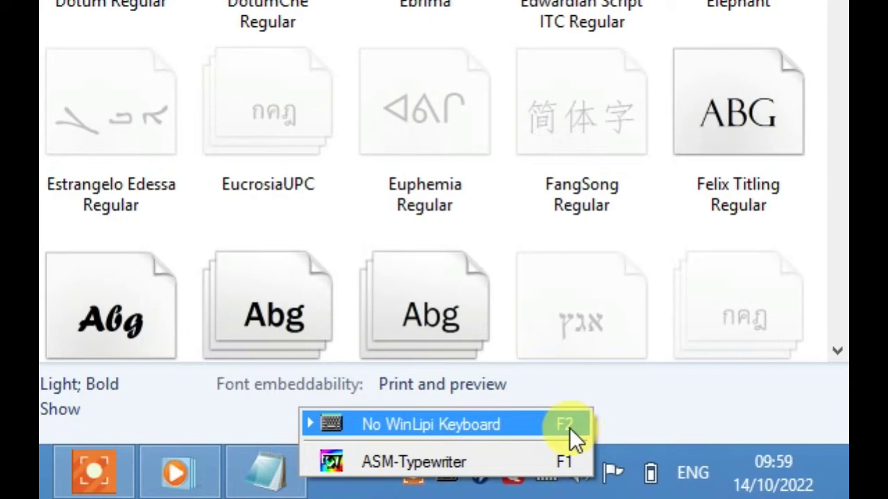
left_click(570, 427)
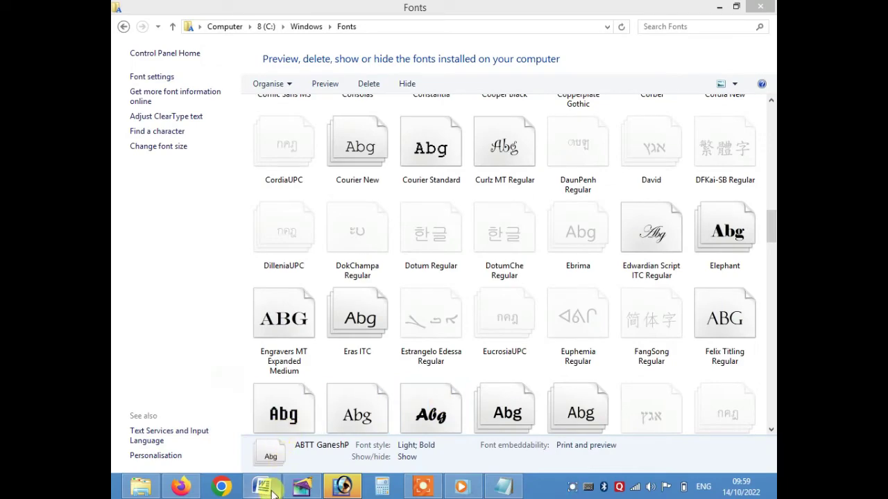
left_click(272, 489)
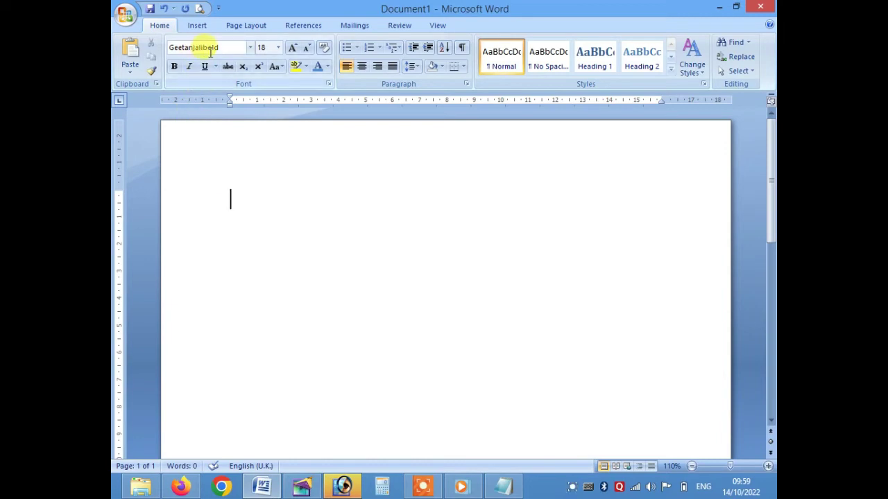
left_click(250, 47)
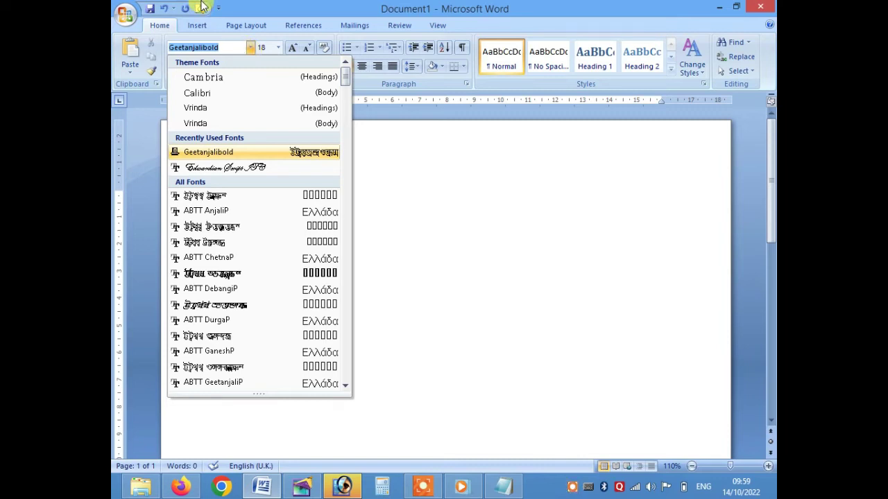
mouse_move(345, 77)
left_mouse_down()
mouse_move(348, 218)
mouse_move(347, 208)
left_mouse_up()
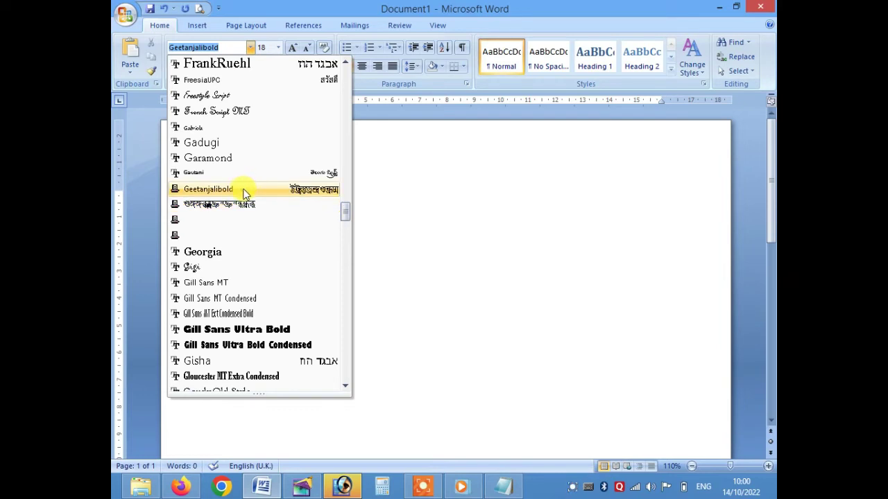
left_click(244, 194)
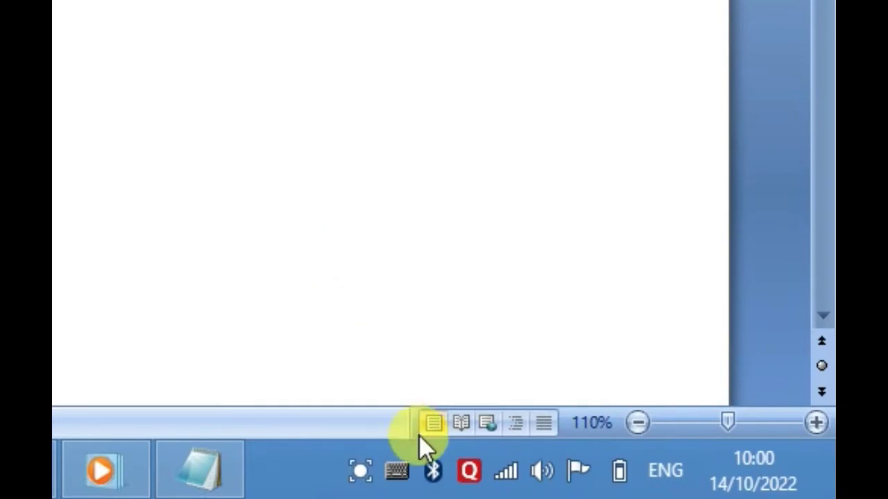
Switch WinLipi to ASM-Typewriter and type ক খ গ ঘ at the start of the Word page.
left_click(405, 476)
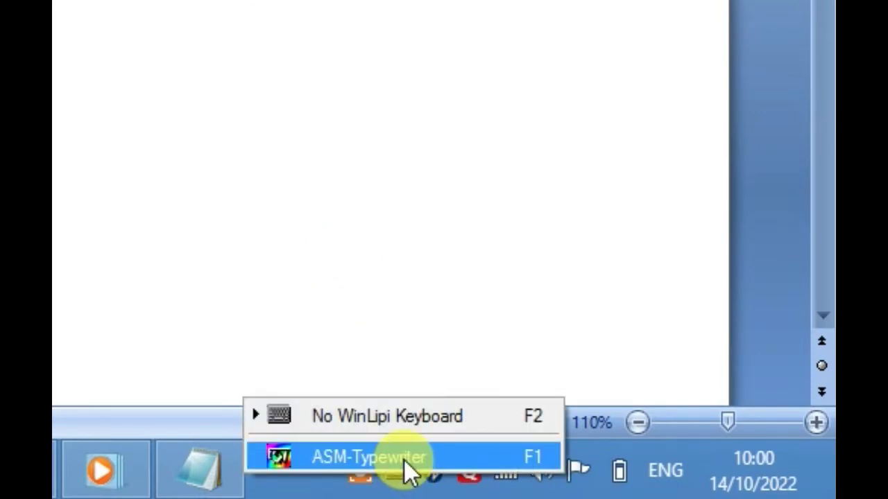
left_click(404, 459)
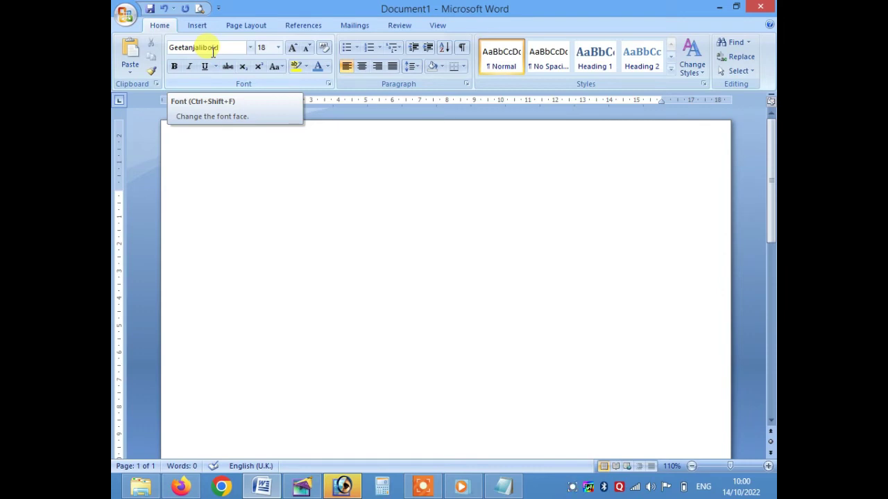
left_click(470, 315)
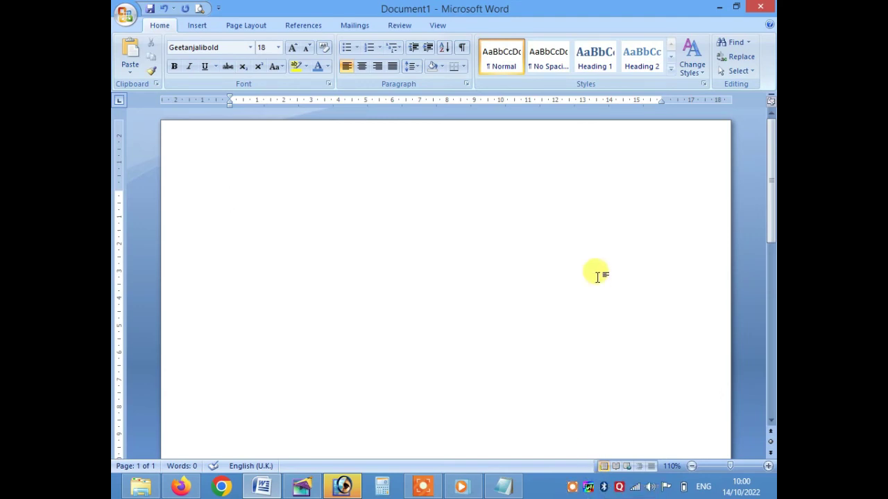
type("ক ")
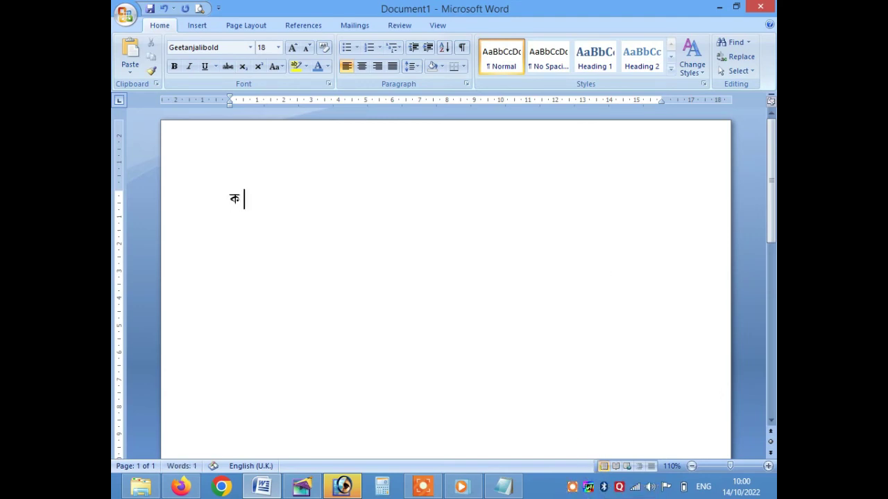
type("খ")
type(" গ ")
type("ঘ")
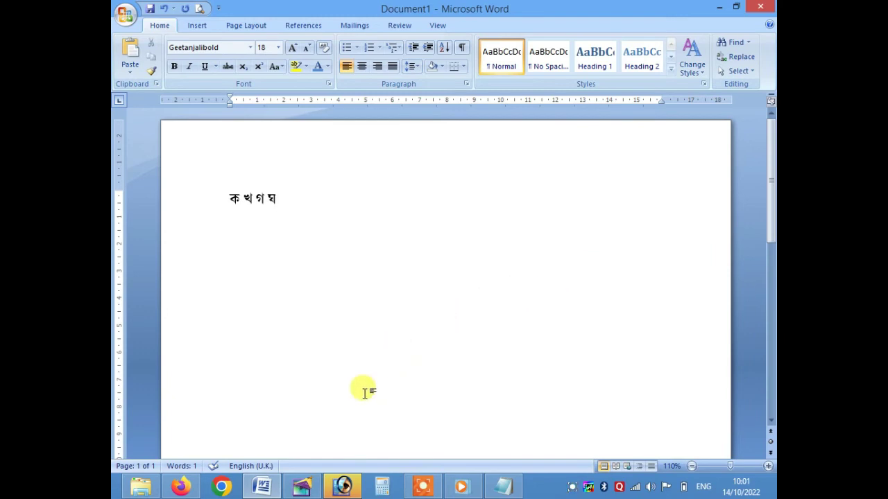
Create a new PageMaker publication with A4 page size and Double-sided turned off.
left_click(312, 489)
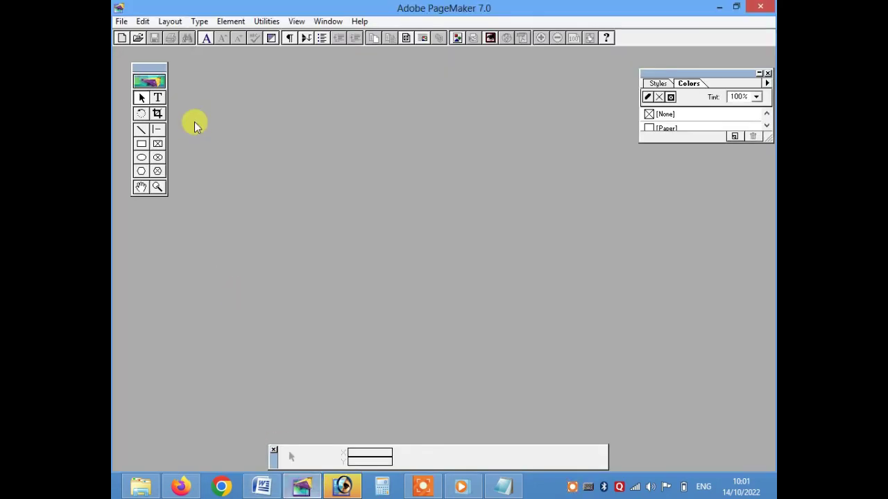
left_click(121, 21)
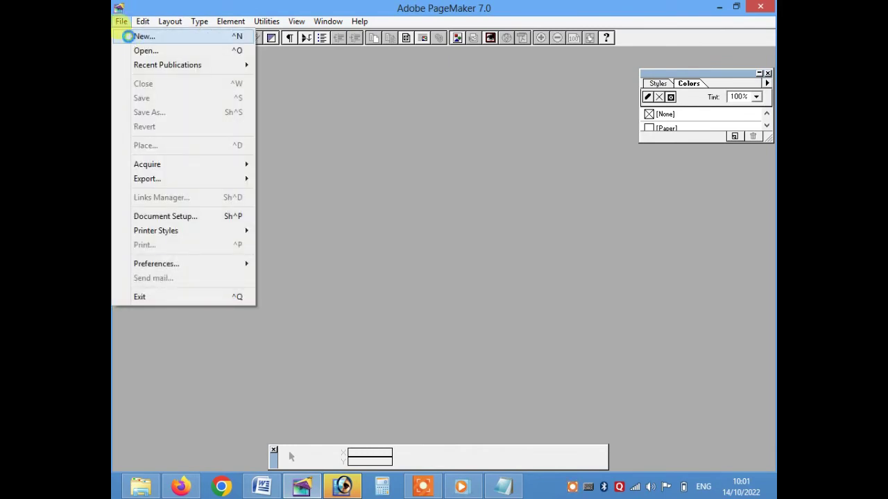
left_click(128, 36)
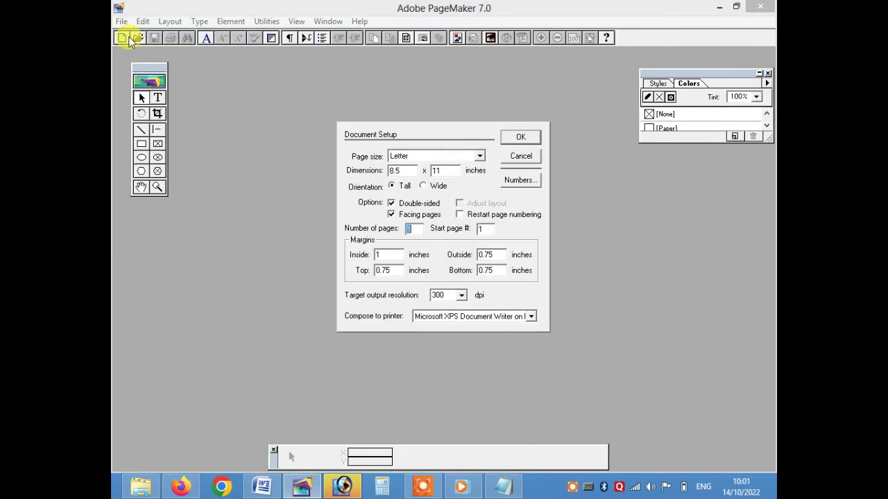
left_click(414, 153)
left_click(407, 193)
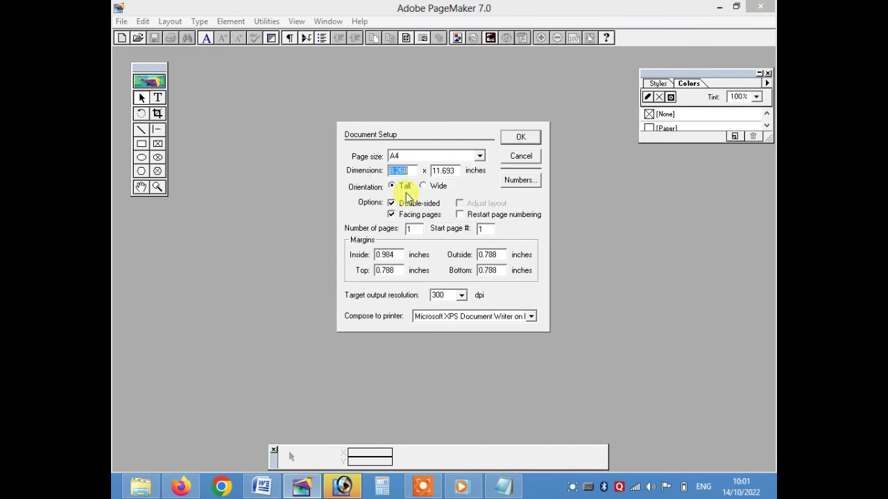
left_click(393, 203)
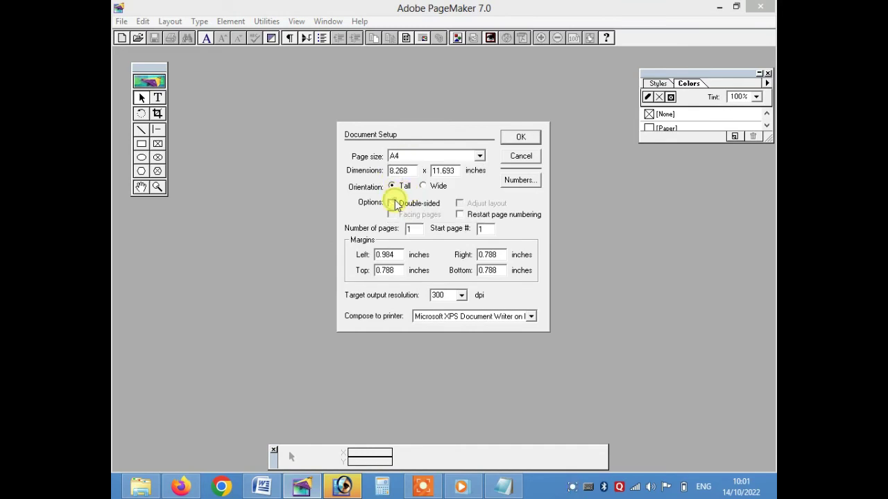
left_click(509, 134)
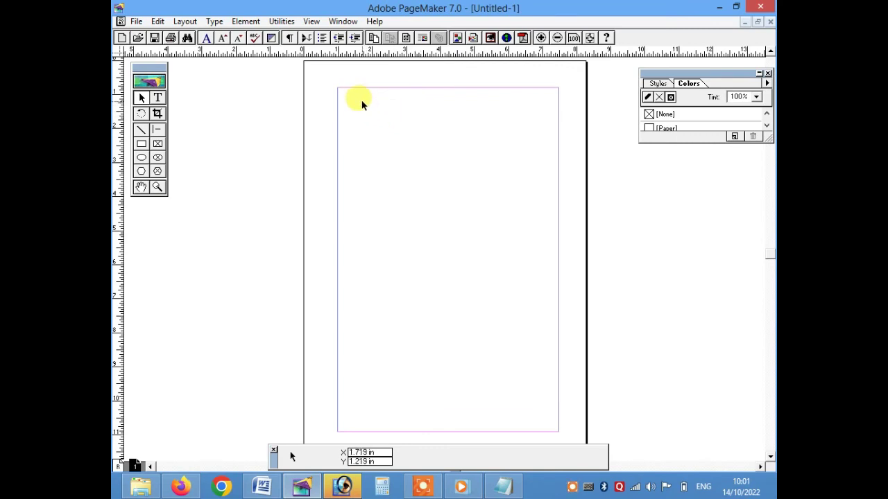
At actual size, place a text insertion point at the page's top-left margin.
key("ctrl+1")
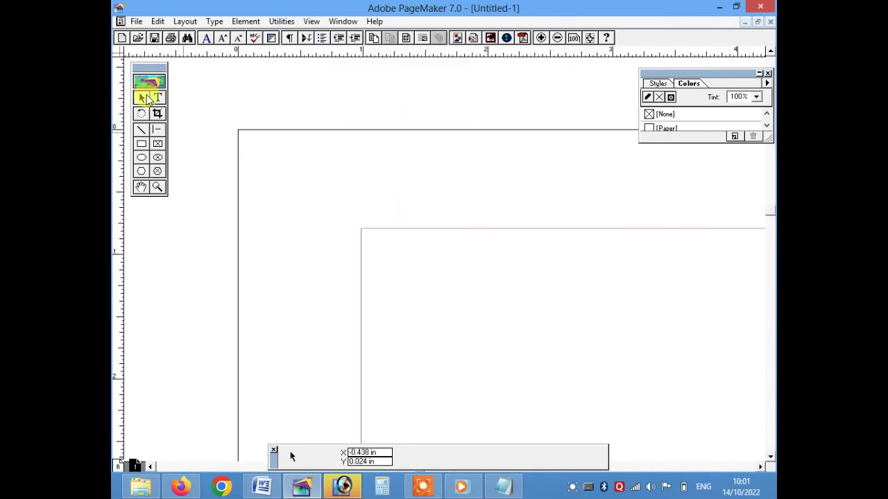
left_click(159, 97)
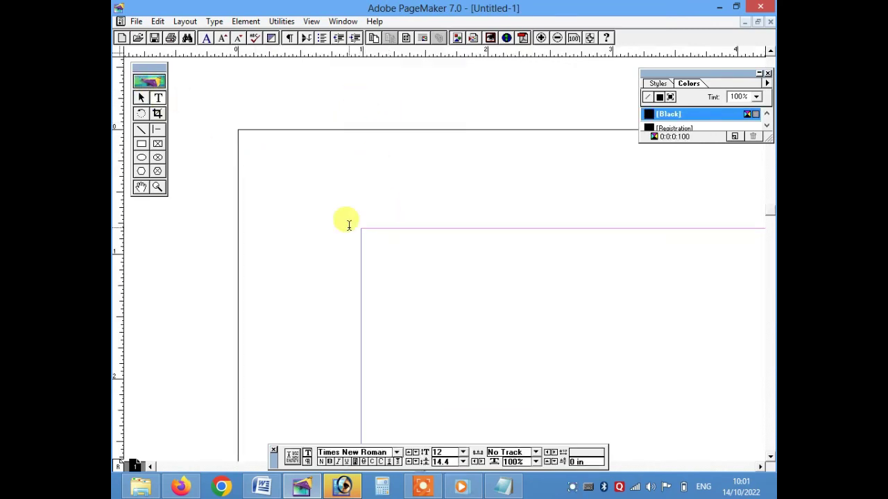
left_click(382, 241)
Set the typing font to Geetanjalilight at 16 points.
key("ctrl+t")
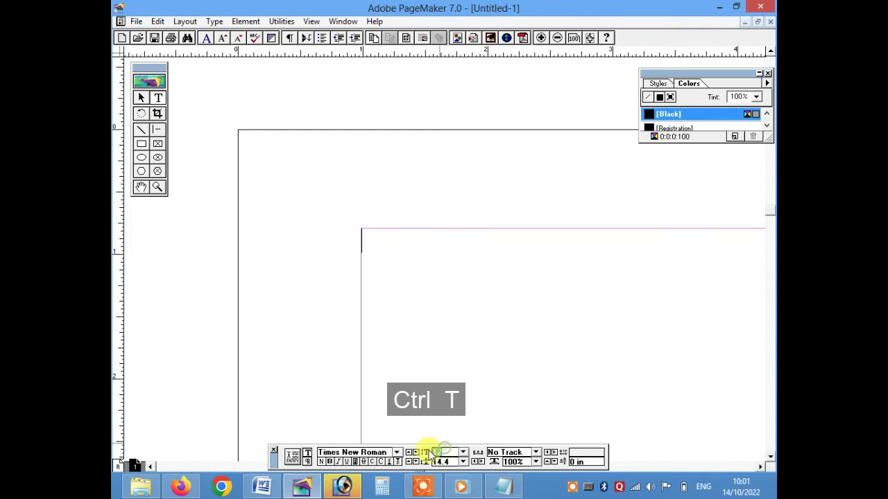
type("1")
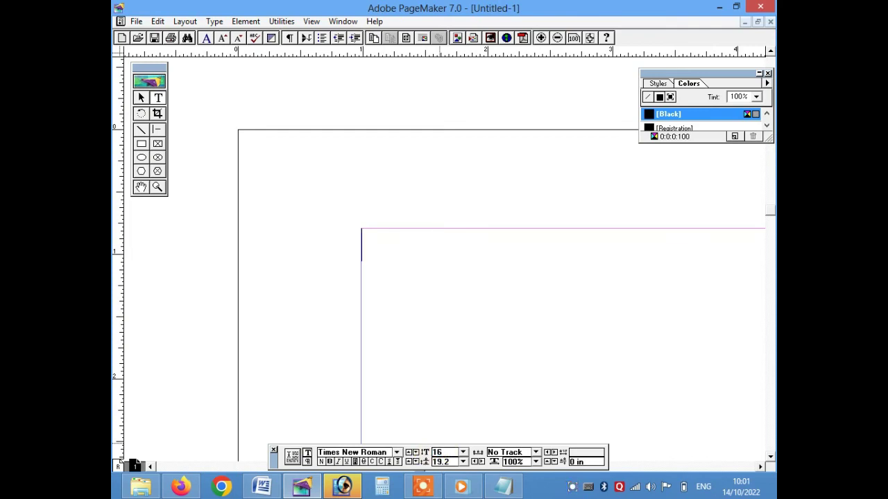
key("ctrl+g")
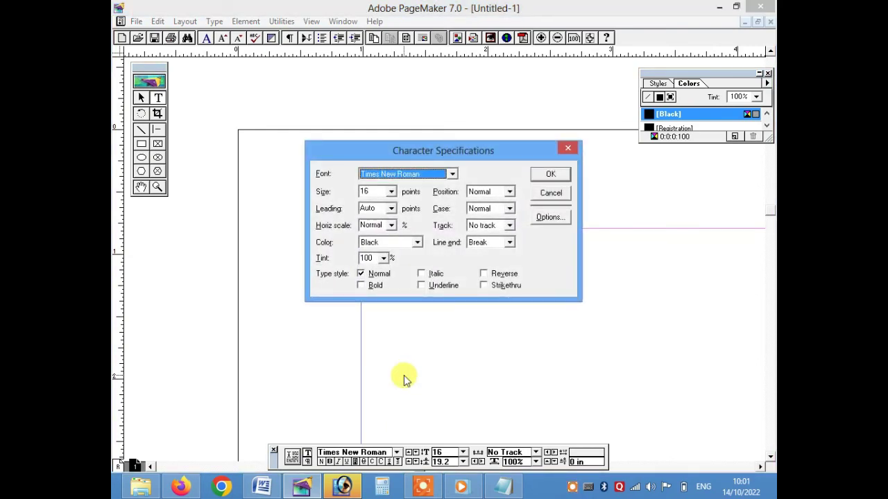
key("g")
key("g")
key("g")
left_click(555, 175)
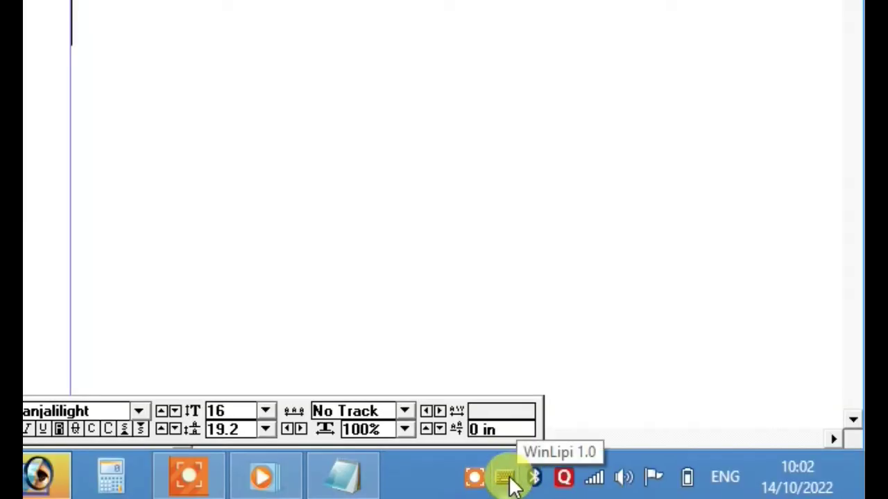
Switch WinLipi to the ASM-Typewriter keyboard and type ক খ গ ঘ at the insertion point.
left_click(508, 476)
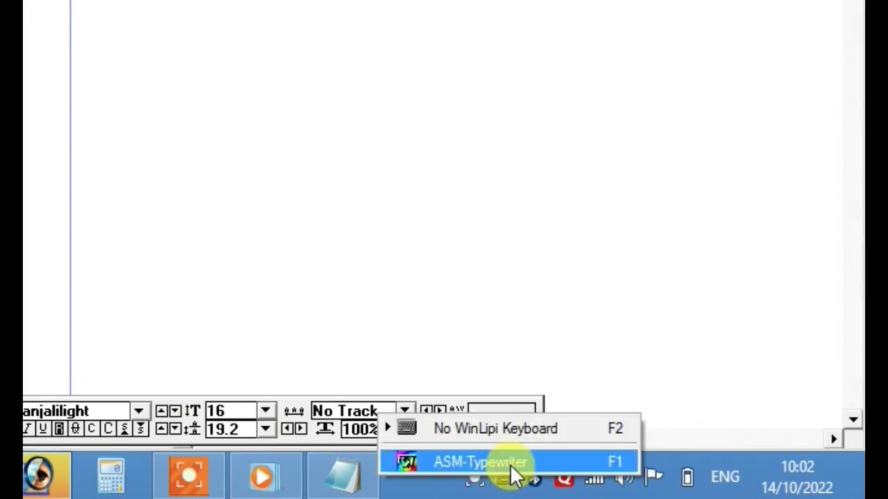
left_click(510, 464)
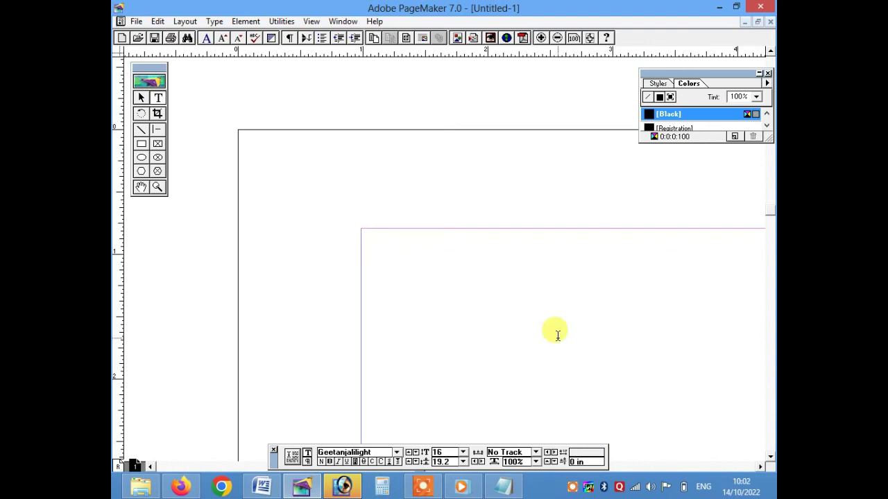
type("ক ")
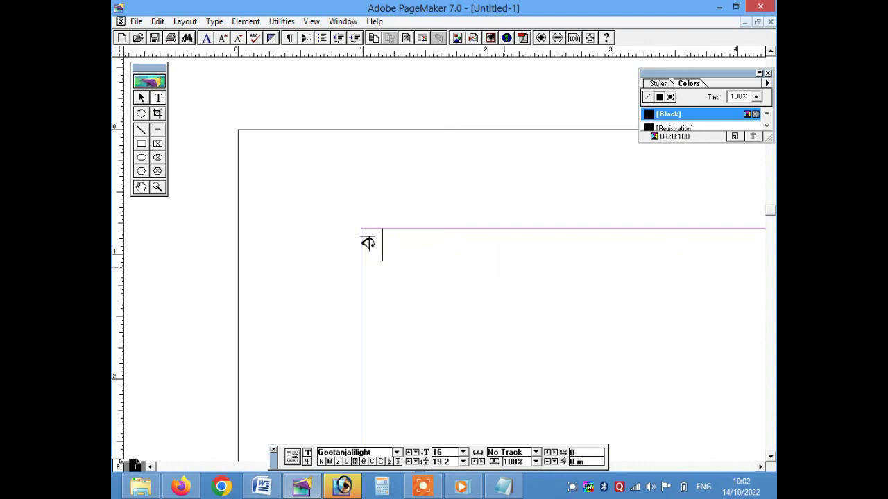
type("খ গ ")
type("ঘ")
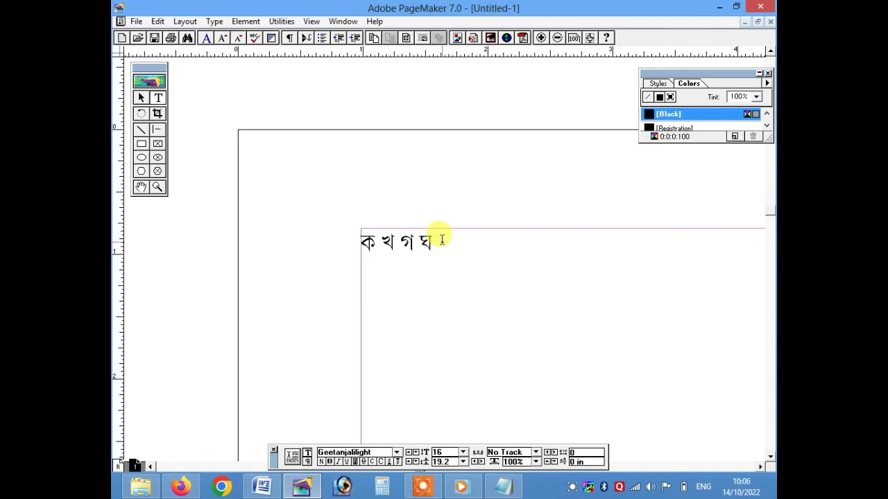